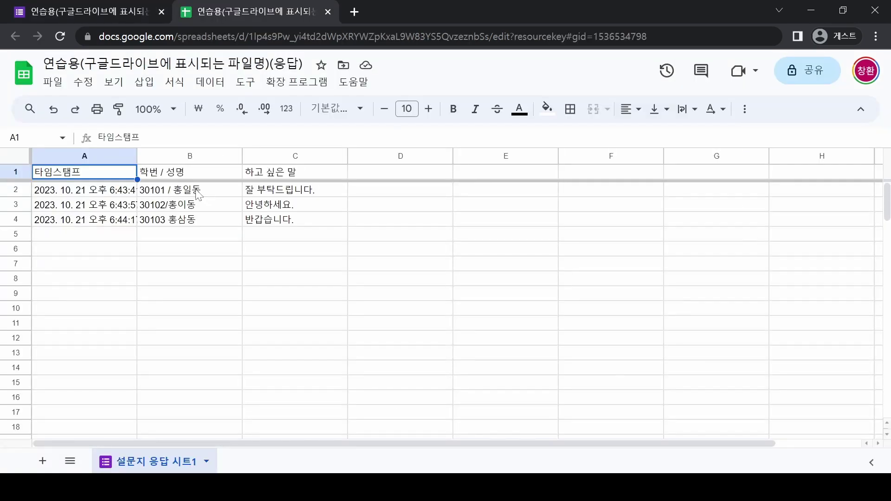
Inspect the student number and name entries in cells B2 to B4 of the response sheet.
click(198, 194)
click(197, 207)
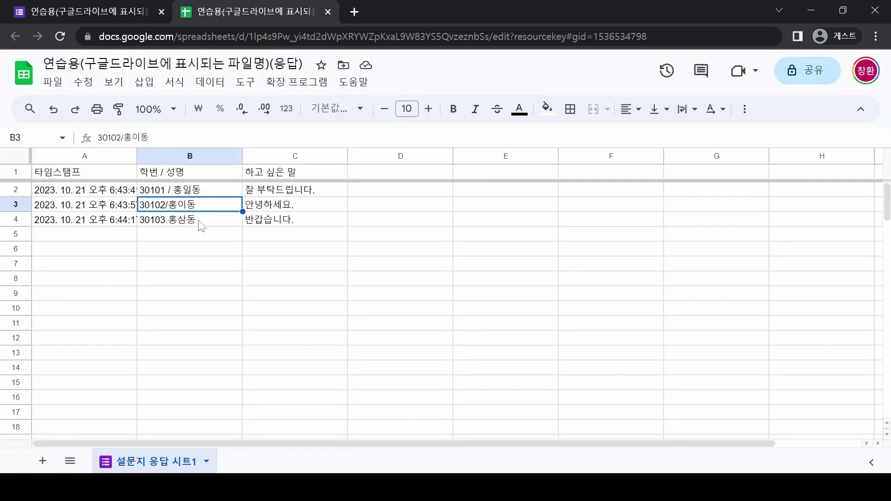
click(197, 219)
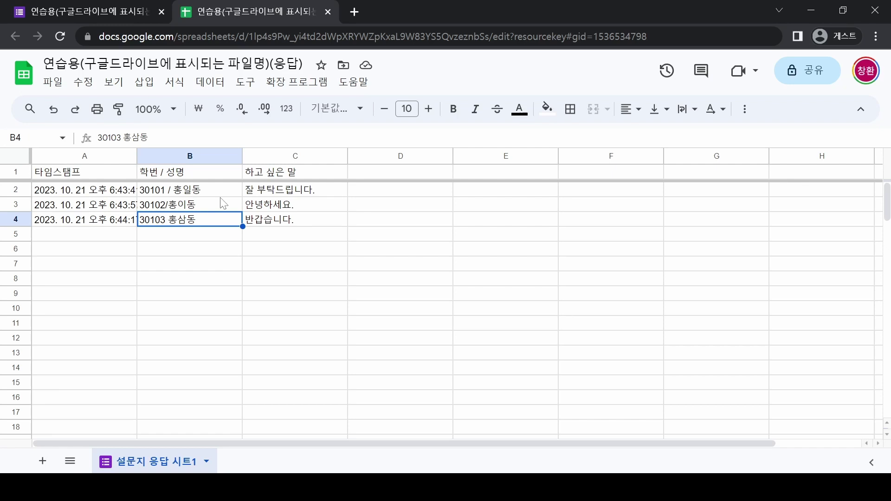
Switch to the form editor and shorten the title of the "학번 / 성명" question to "학번".
click(115, 17)
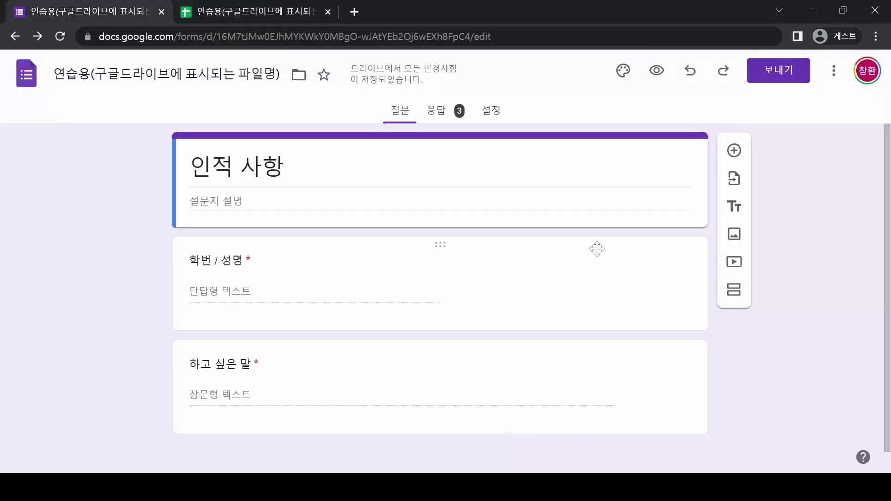
key(Right)
key(Right)
key(shift+Right)
key(shift+Right)
key(shift+Right)
key(shift+Right)
key(shift+Right)
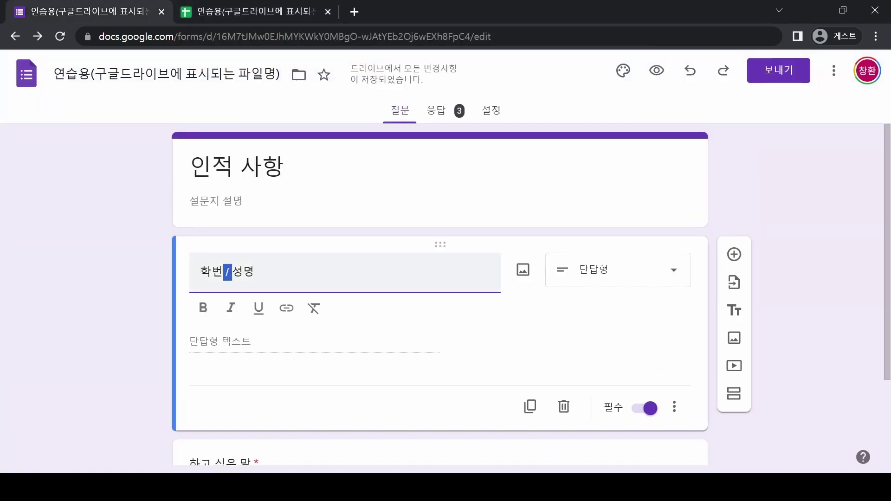
key(BackSpace)
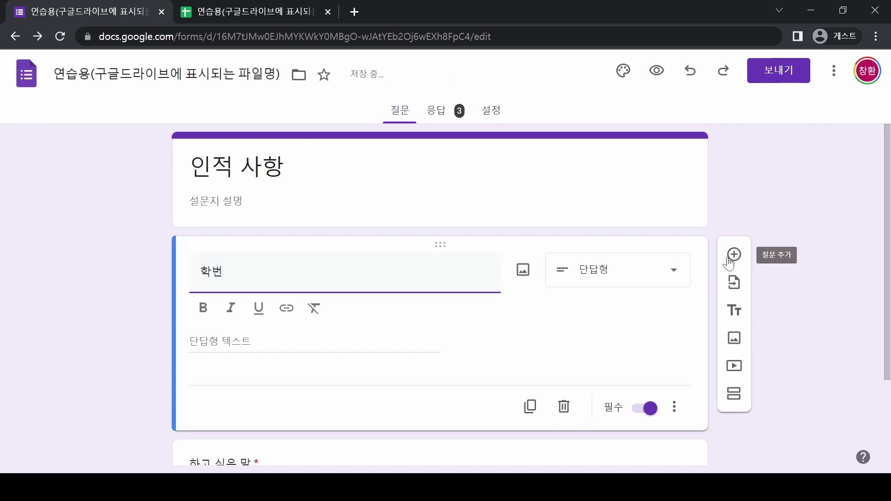
Add a required short-answer question titled "성명" directly below the 학번 question.
click(734, 254)
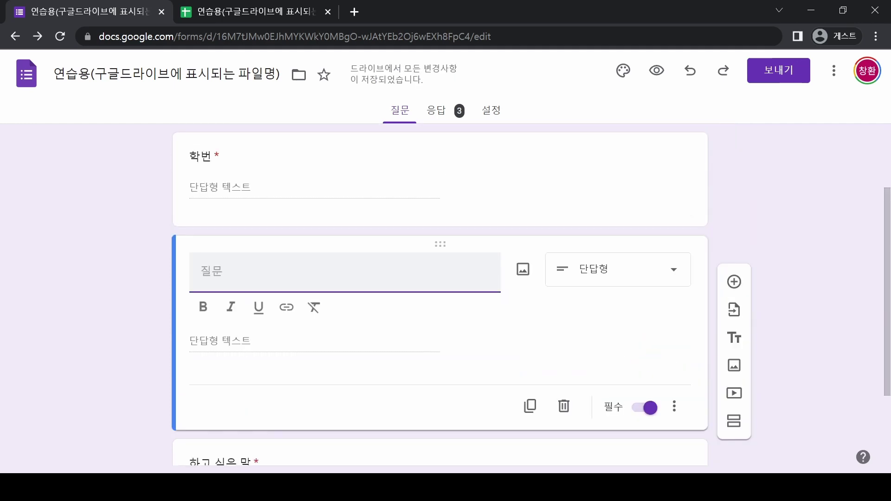
text(성미)
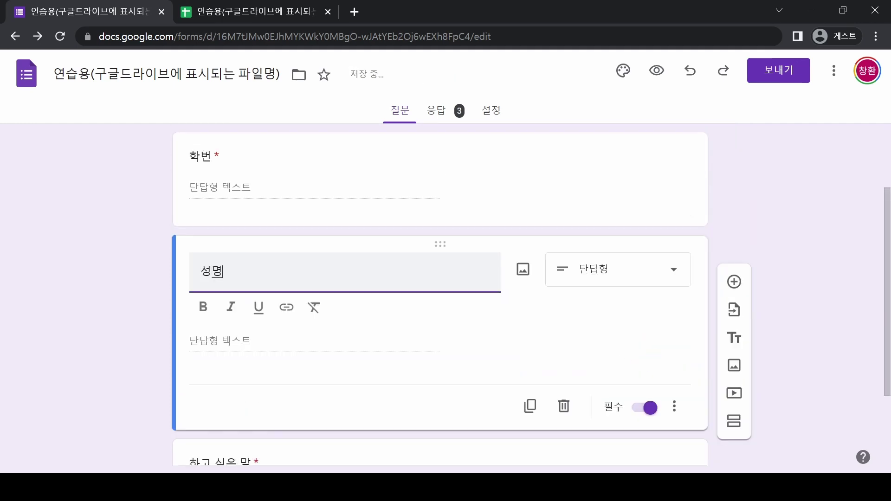
scroll(230, 213, up, 1)
click(231, 214)
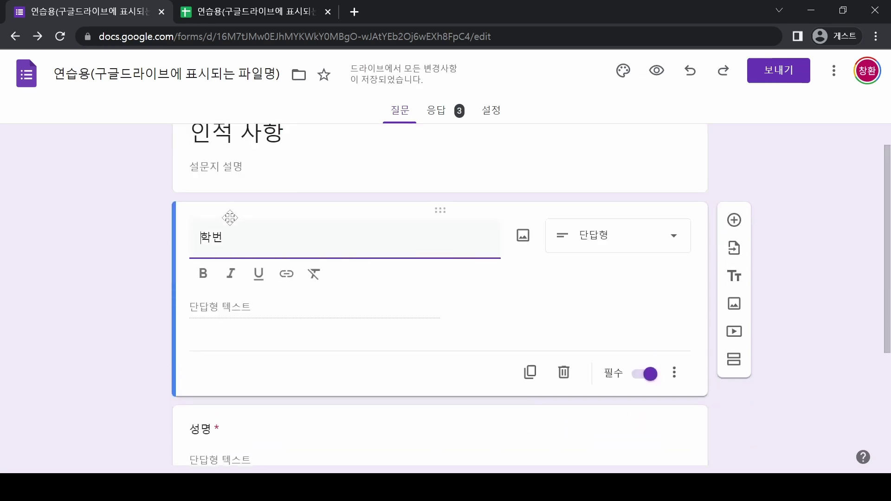
scroll(253, 343, down, 1)
click(253, 344)
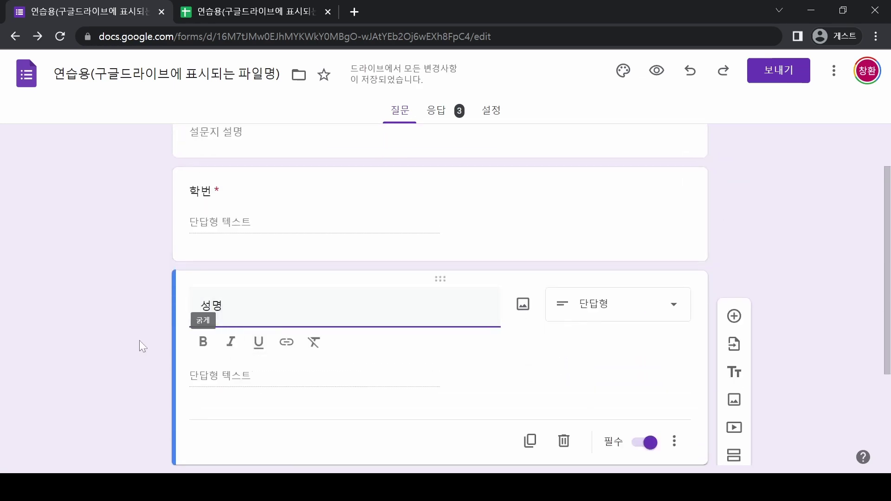
scroll(128, 310, down, 3)
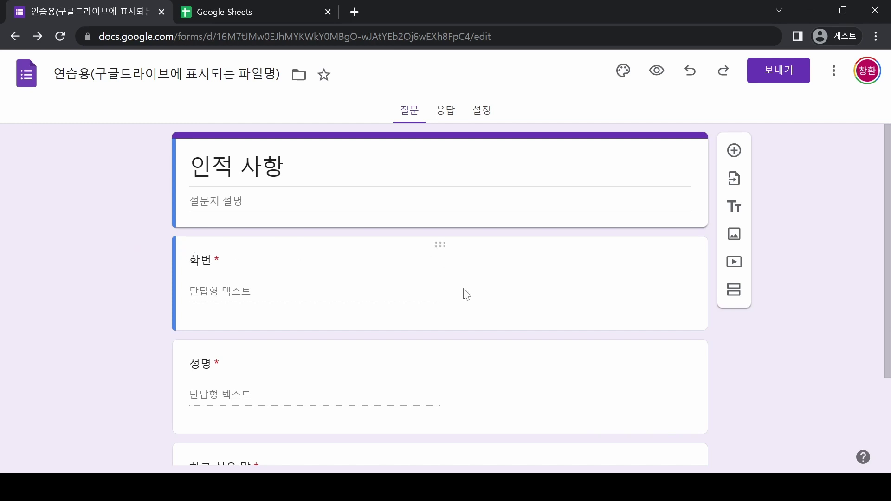
Open the form preview and enter a sample name in both 학번 and 성명, with a trailing space in 성명.
click(656, 71)
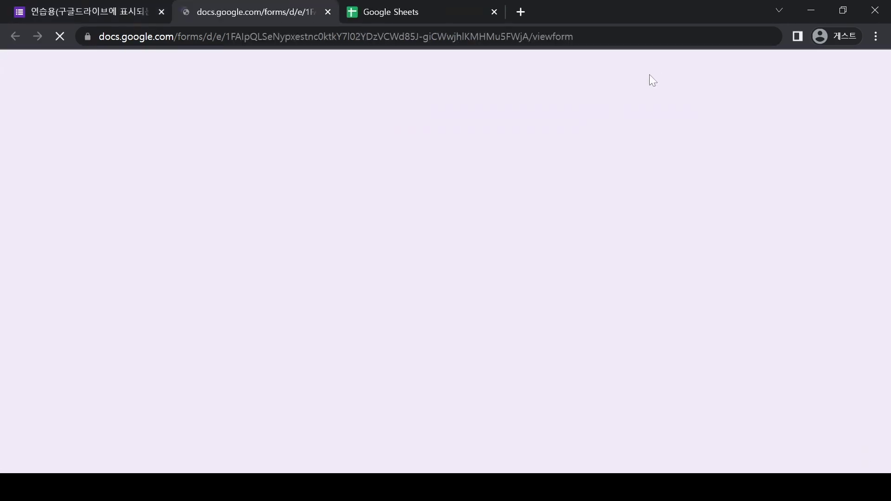
click(336, 268)
text(홍길도)
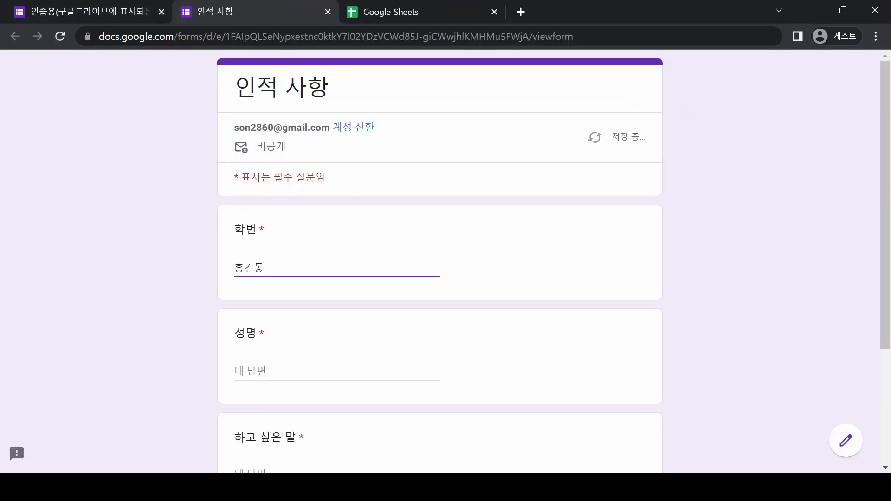
click(272, 369)
scroll(146, 324, down, 1)
text(히)
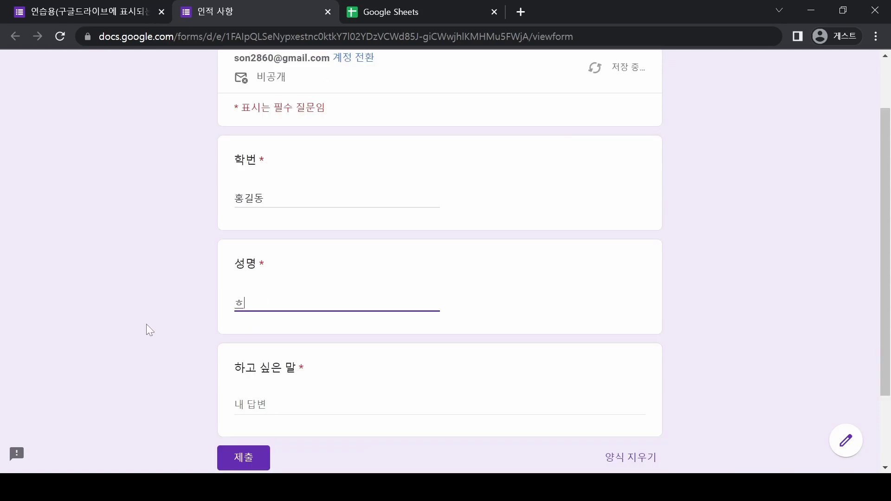
text(길동)
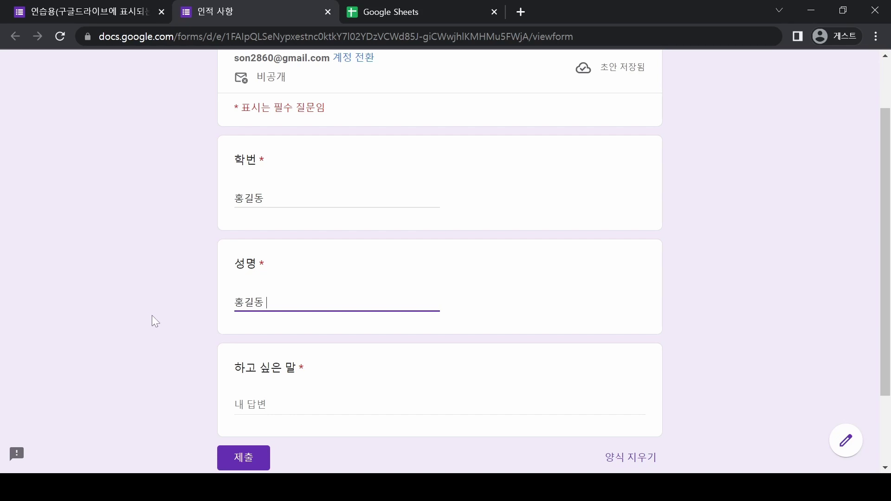
Return to the form editor and enable response validation on the 학번 question with the type 숫자.
click(117, 13)
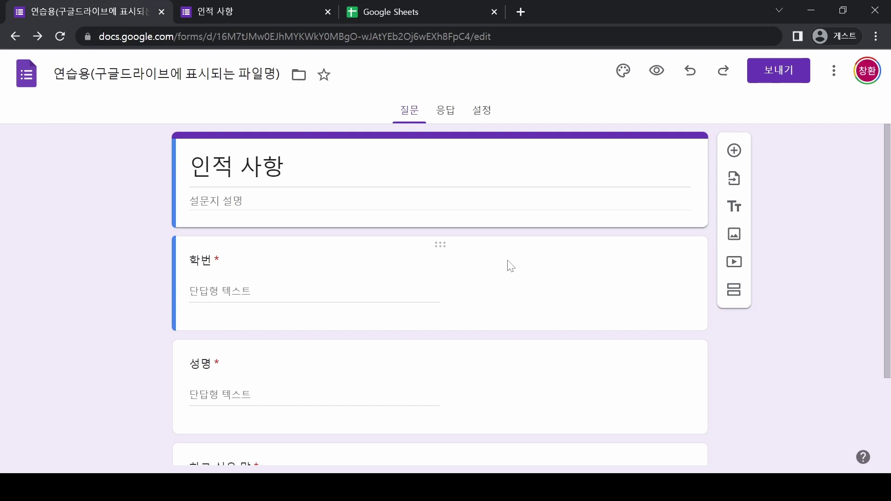
click(440, 242)
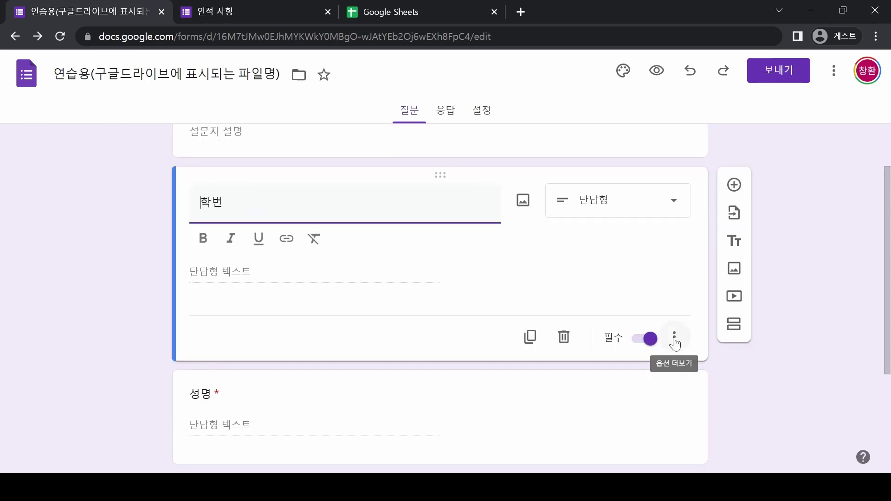
click(674, 337)
click(711, 427)
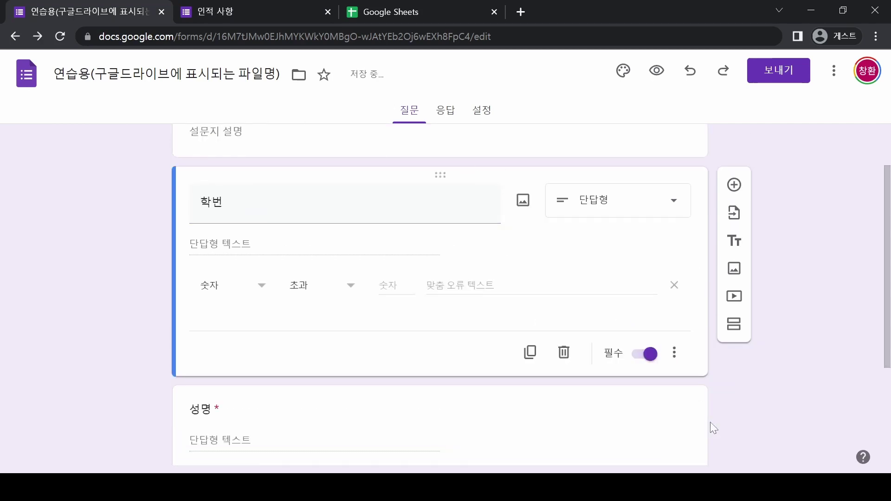
click(262, 287)
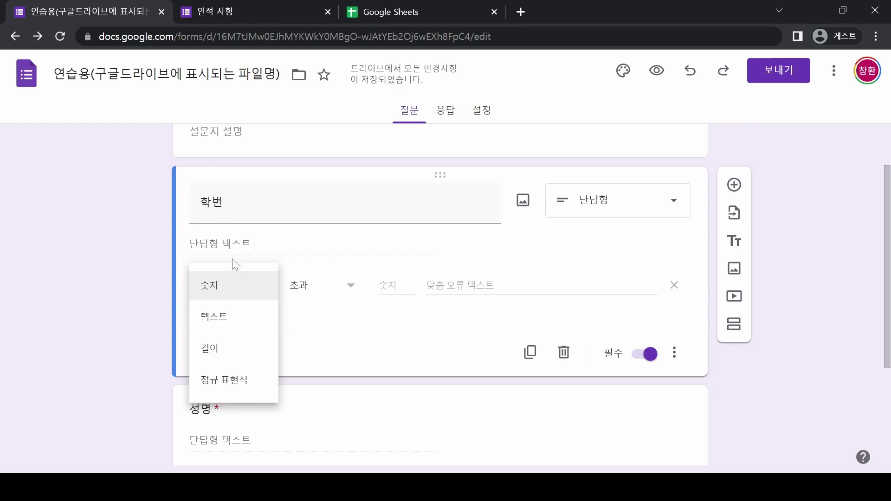
click(224, 288)
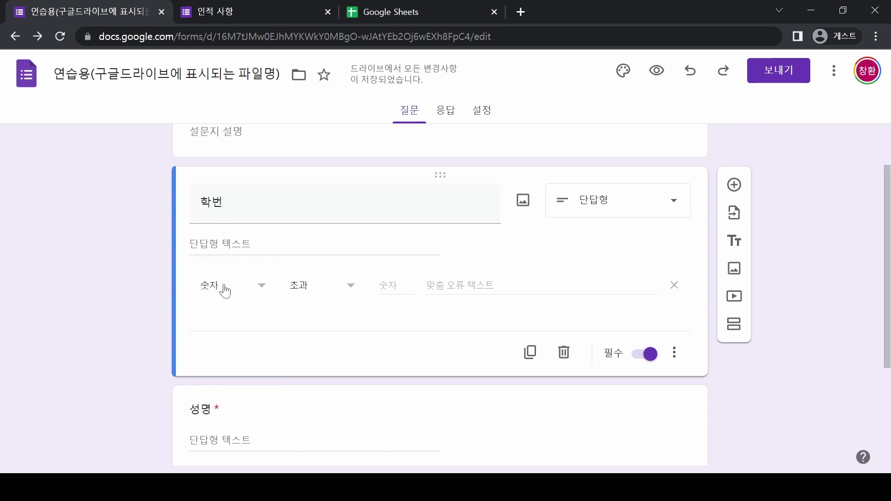
Set the 학번 validation condition to 사이값 with the limits 30101 and 31230.
click(348, 293)
click(307, 286)
click(333, 291)
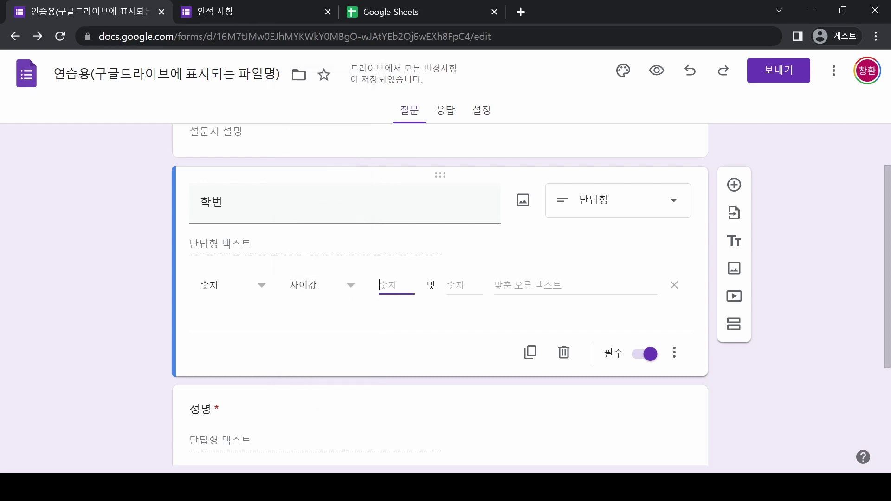
text(30101)
key(Tab)
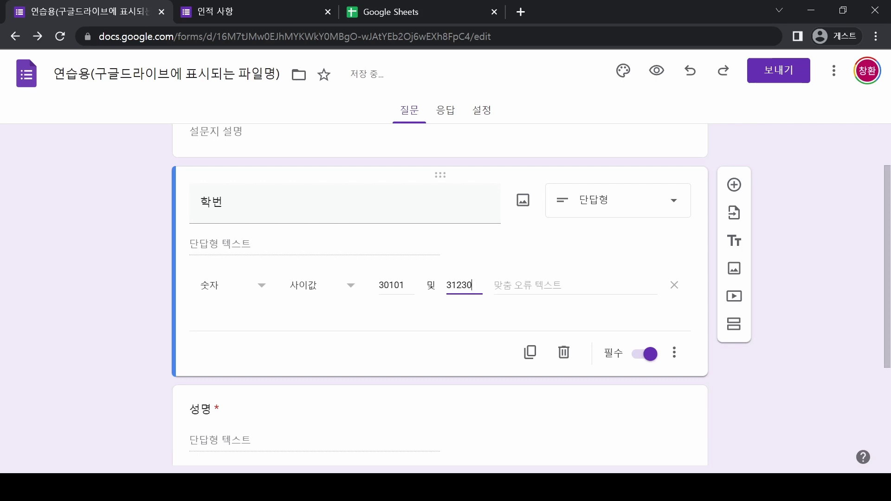
click(507, 330)
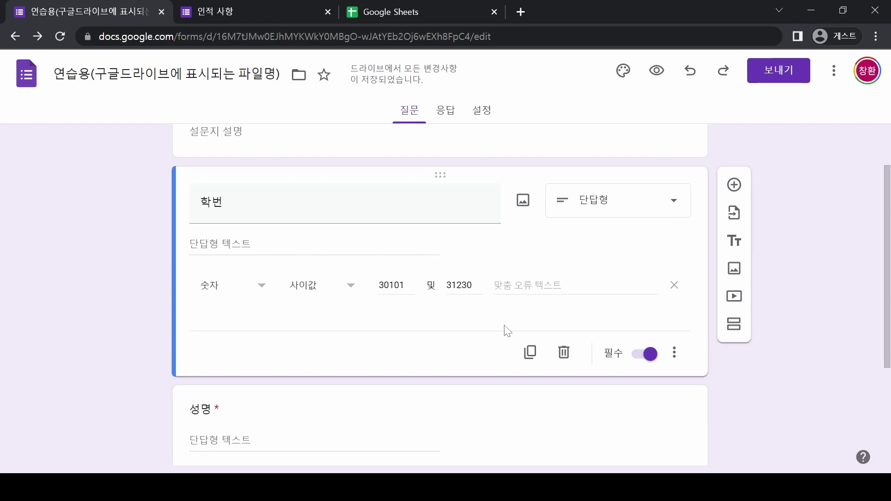
Enable response validation on the 성명 question with the type 텍스트 and the condition 포함하지 않음.
click(668, 418)
click(678, 296)
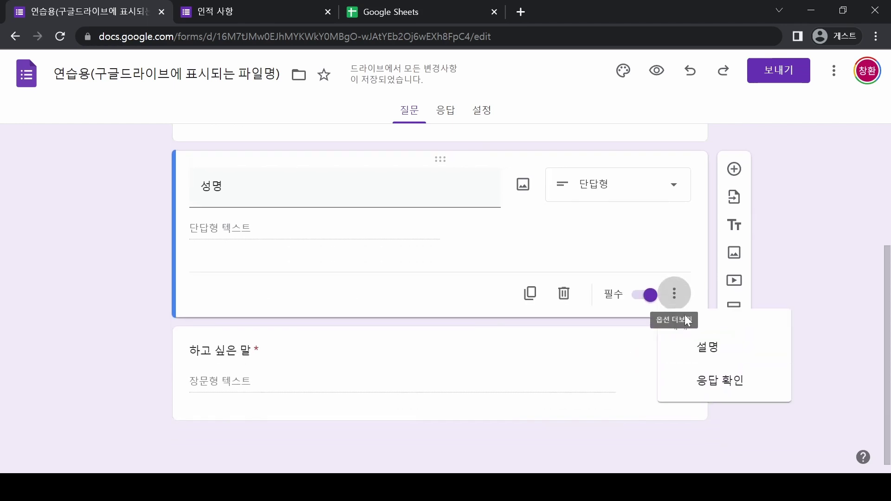
click(706, 378)
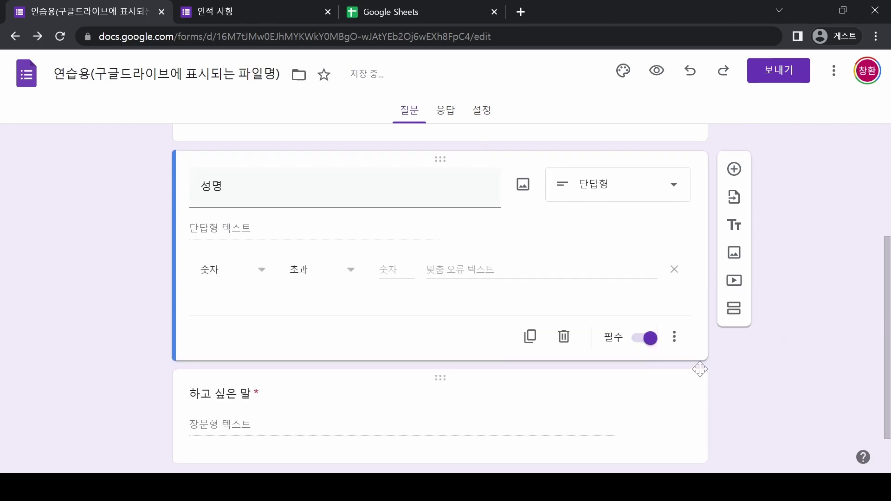
click(250, 275)
click(233, 307)
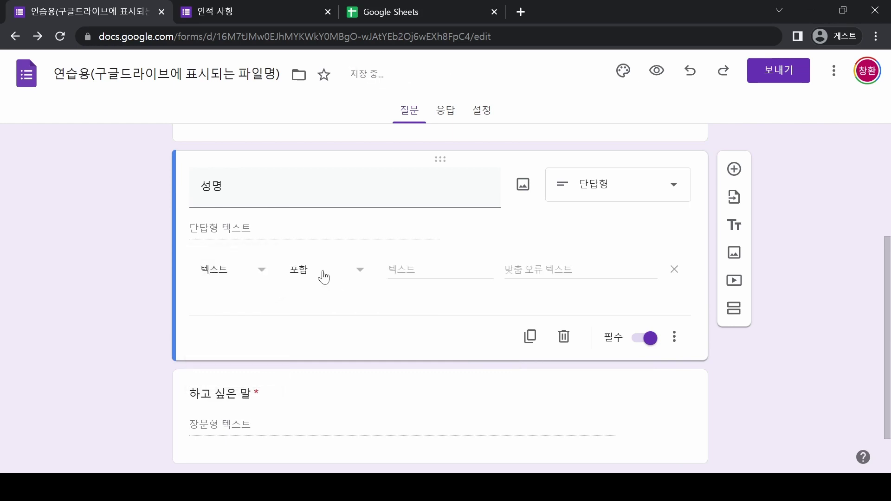
click(357, 276)
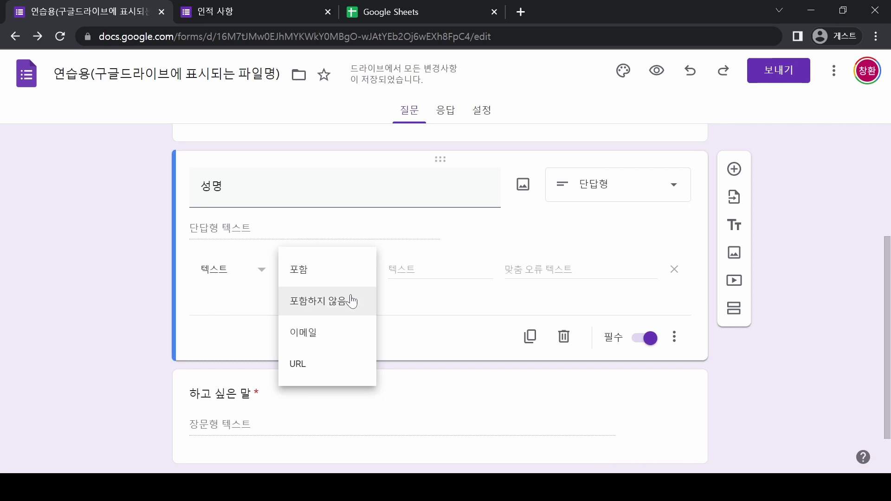
click(351, 301)
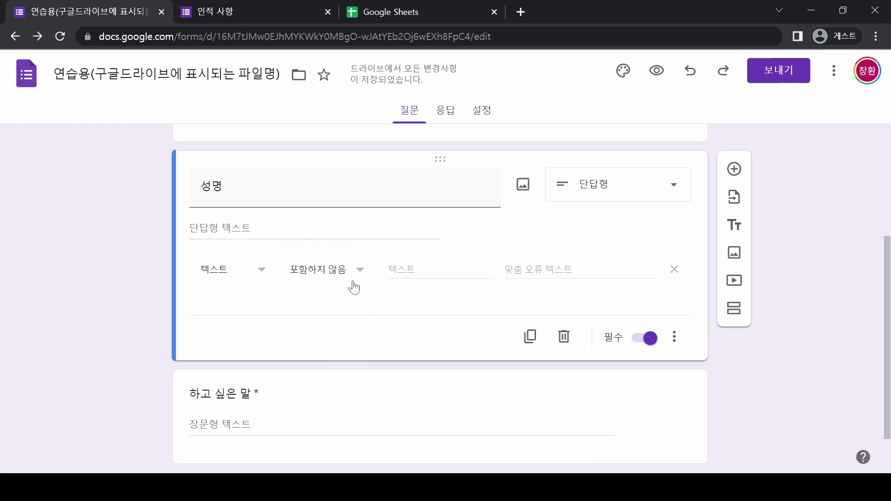
Enter a single space as the disallowed text for 성명 and "공백을 제거해 주세요." as the custom error text.
click(440, 270)
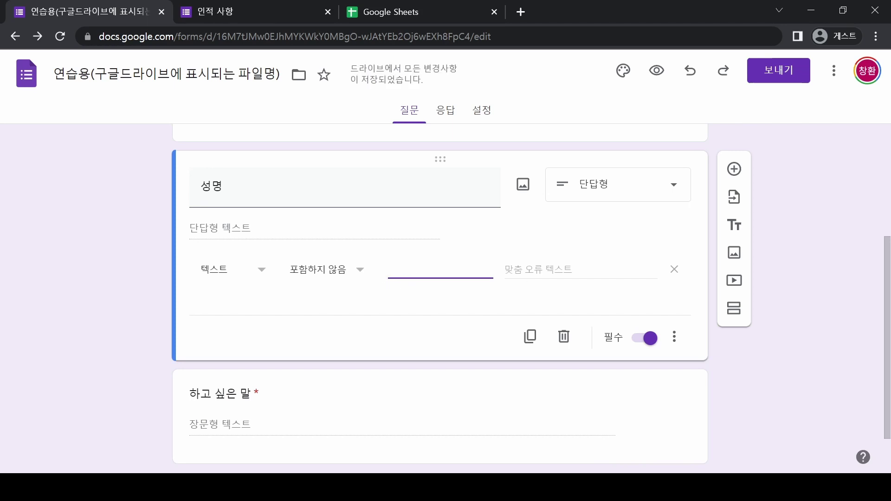
click(580, 269)
text(공백을 제게)
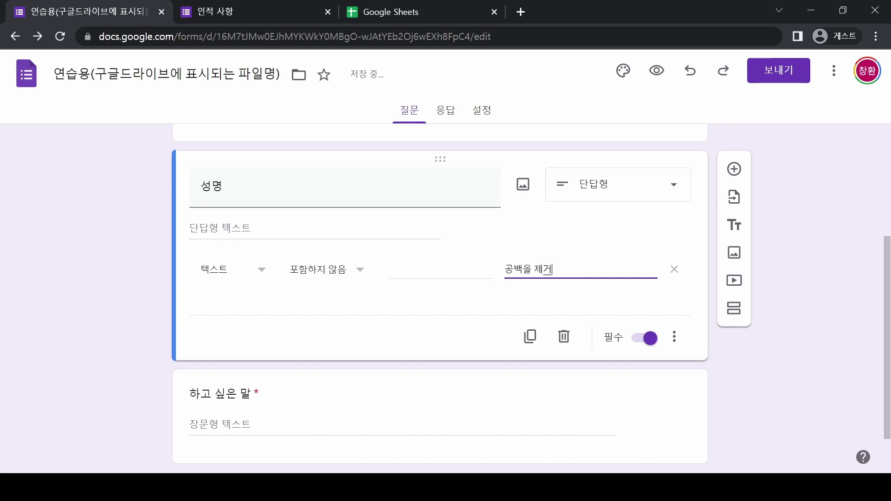
key(BackSpace)
text(거해 주세요.)
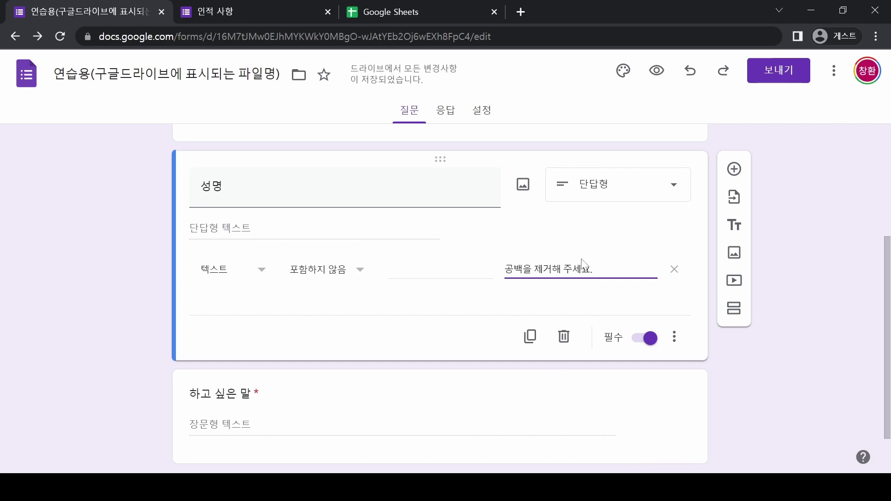
click(498, 316)
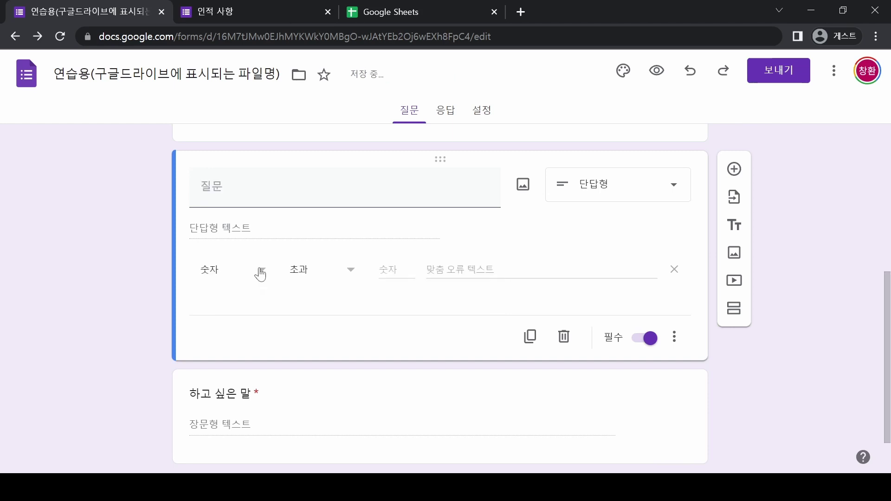
Set the untitled question's validation type to 텍스트, trying the 이메일 condition before choosing URL.
click(258, 272)
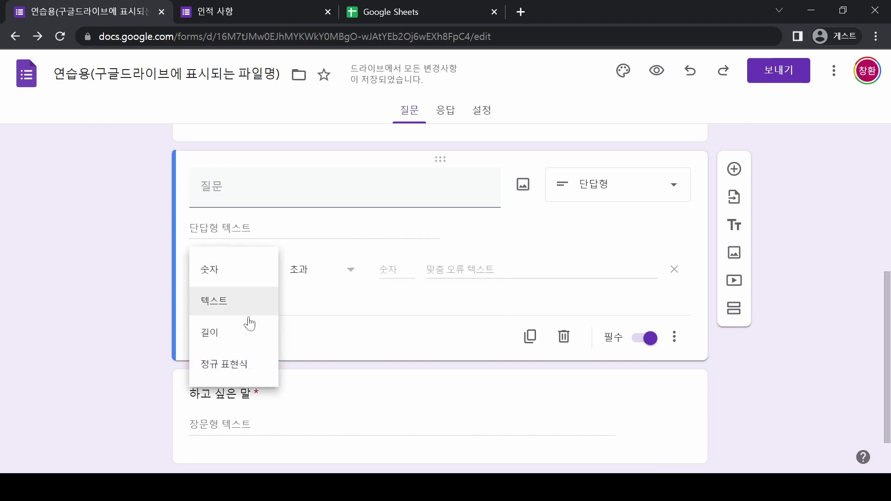
click(246, 307)
click(334, 274)
click(331, 330)
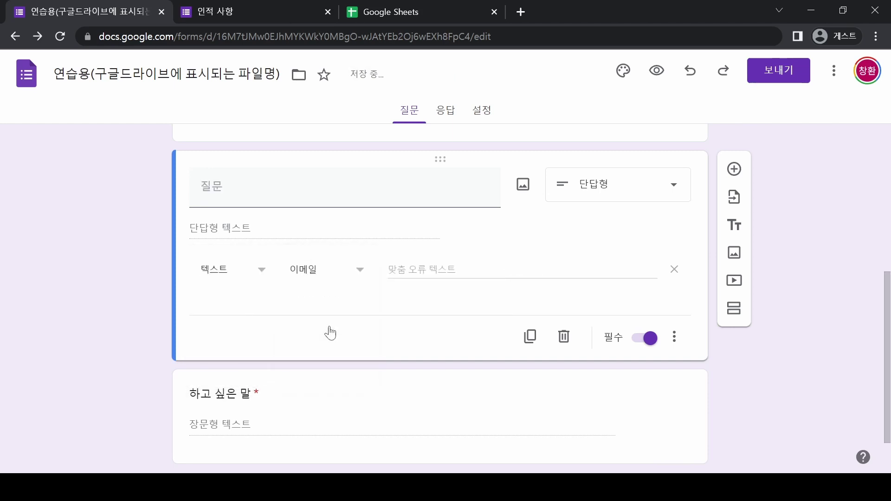
click(354, 275)
click(325, 302)
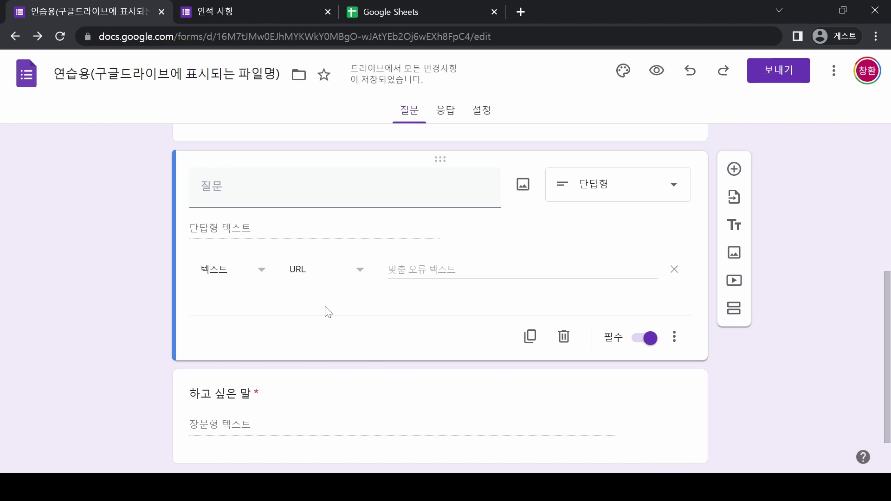
Set the untitled question's validation type to 정규 표현식.
click(258, 272)
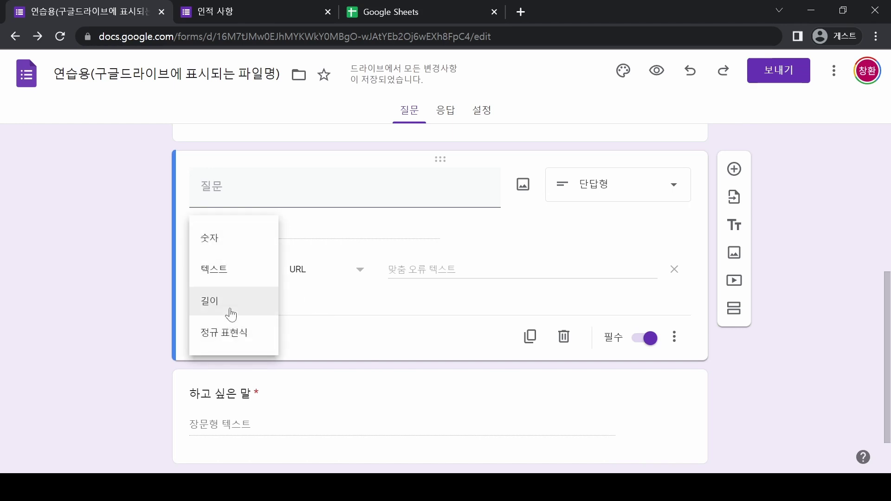
click(356, 319)
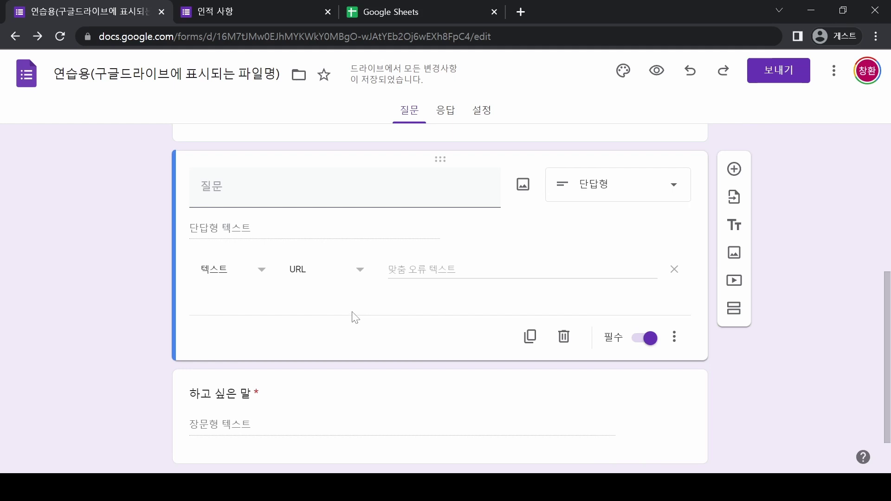
click(259, 273)
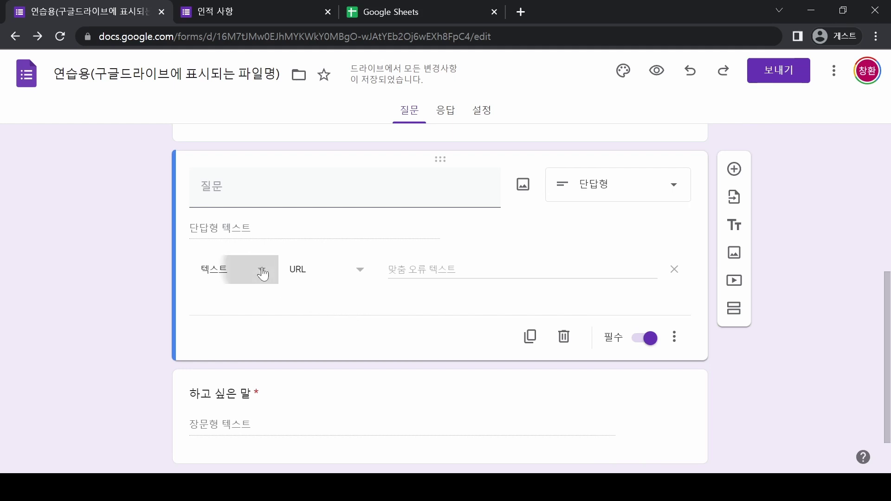
click(238, 339)
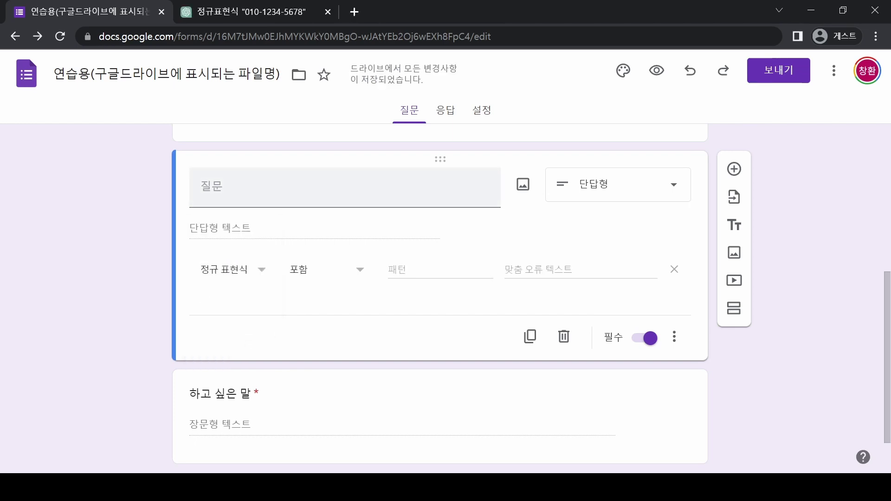
Title the question 연락처 and add the description "010-XXXX-XXXX 형식으로 입력해 주세요.".
click(211, 186)
text(연ㄹ)
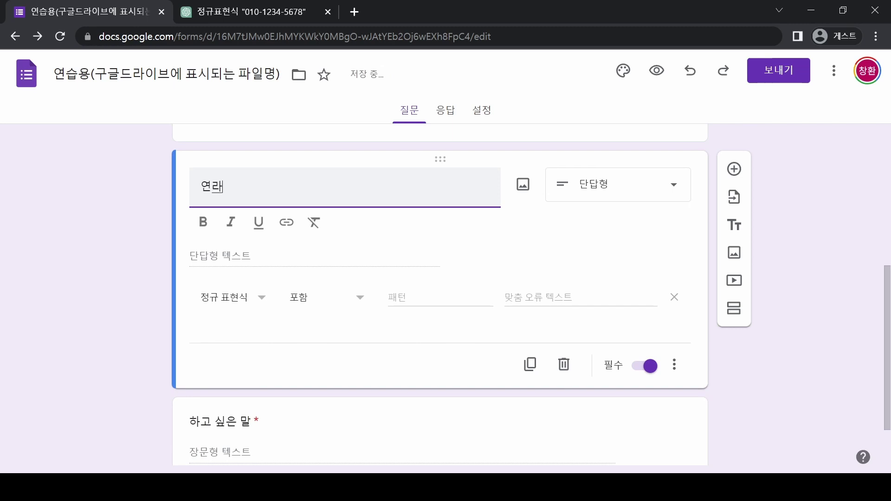
text(ㄱ처)
click(674, 364)
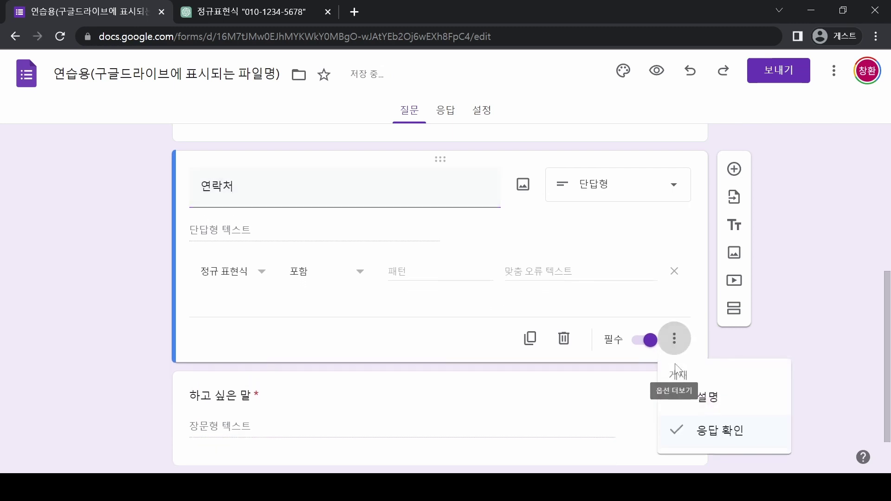
click(712, 399)
text(010-XXXX-X)
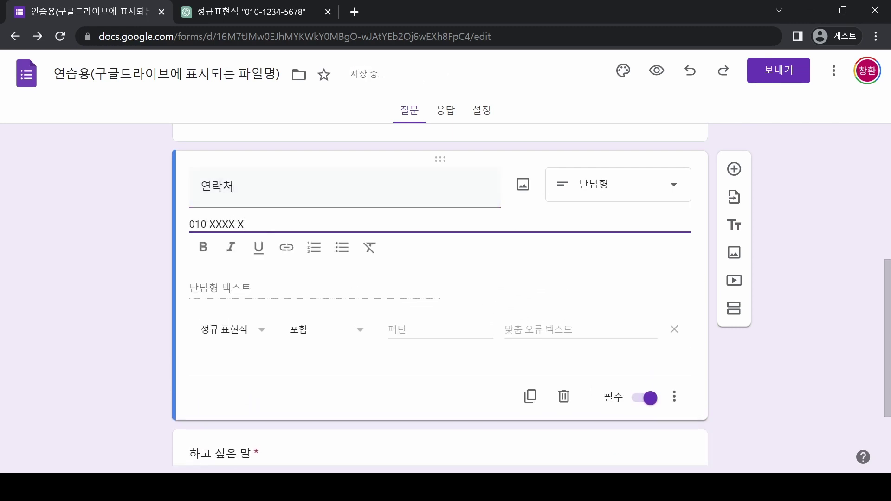
text(XXX 형식으로 입력해 주세요.)
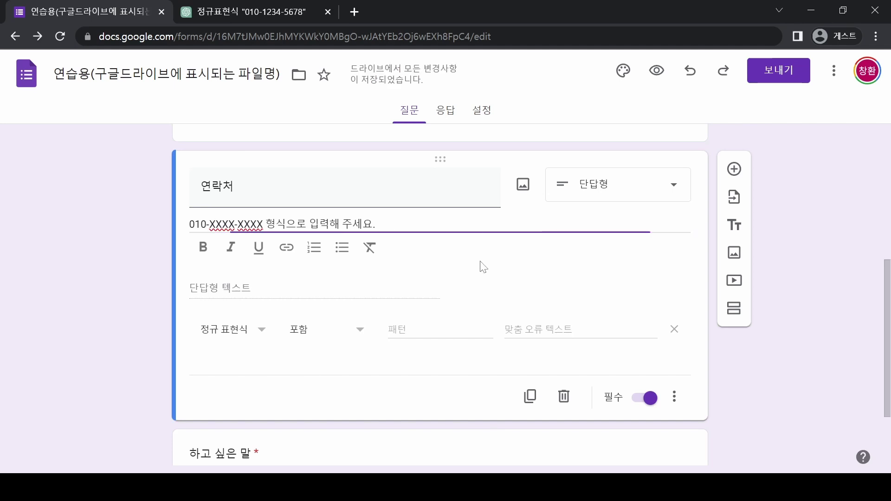
Set the 연락처 regular-expression condition to 일치 with the pattern ^010-\d{4}-\d{4}$.
click(253, 329)
click(271, 301)
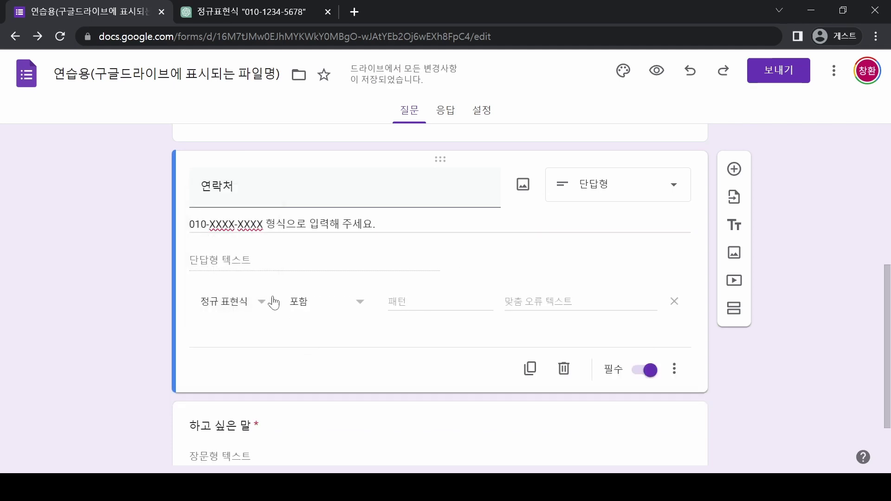
click(258, 306)
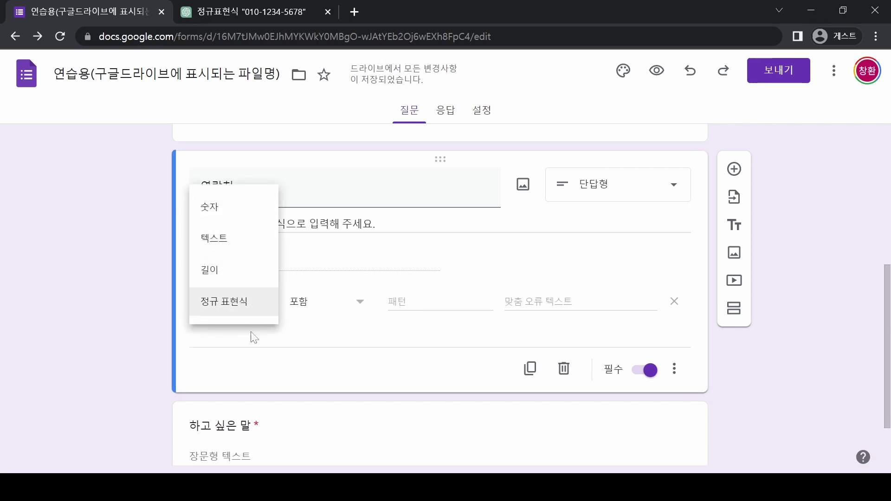
click(242, 308)
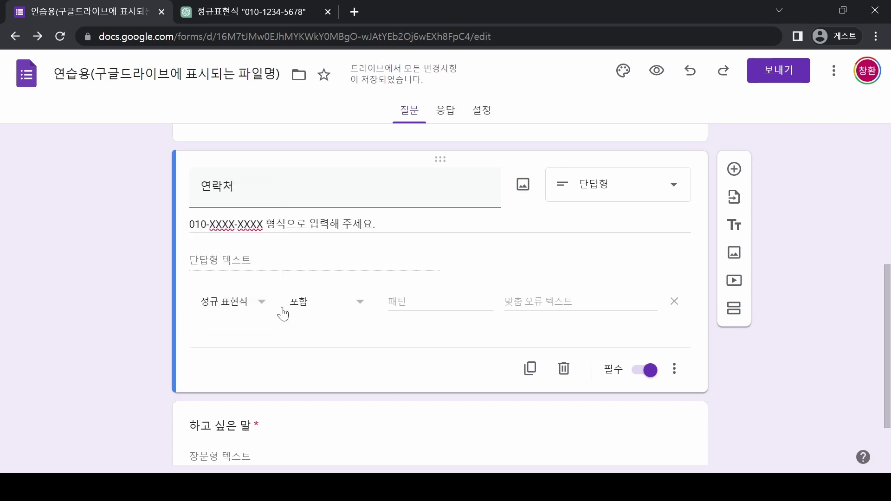
click(357, 306)
click(334, 362)
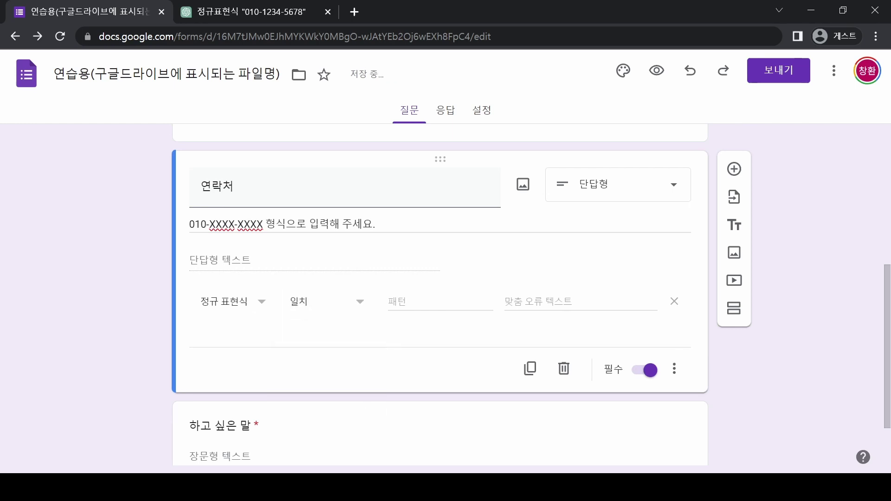
text(^010-\d{4}-\d{4}$)
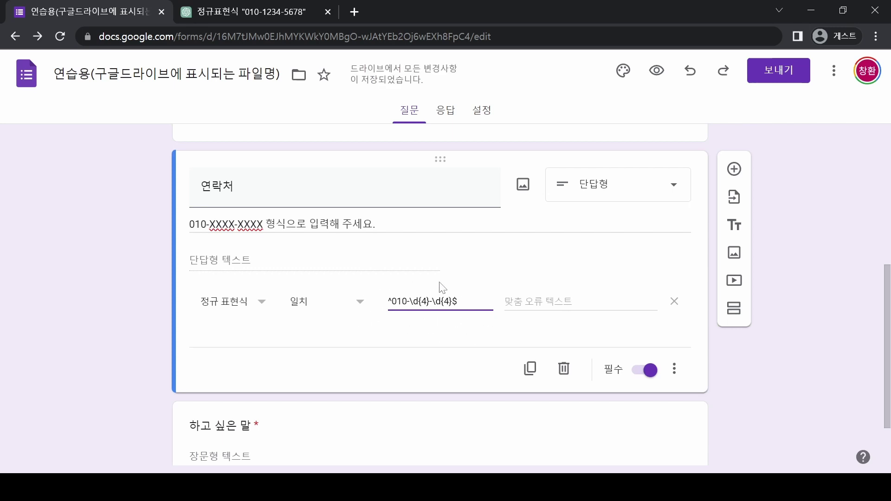
Open the form preview and test the 연락처 field with a phone number without hyphens.
click(657, 70)
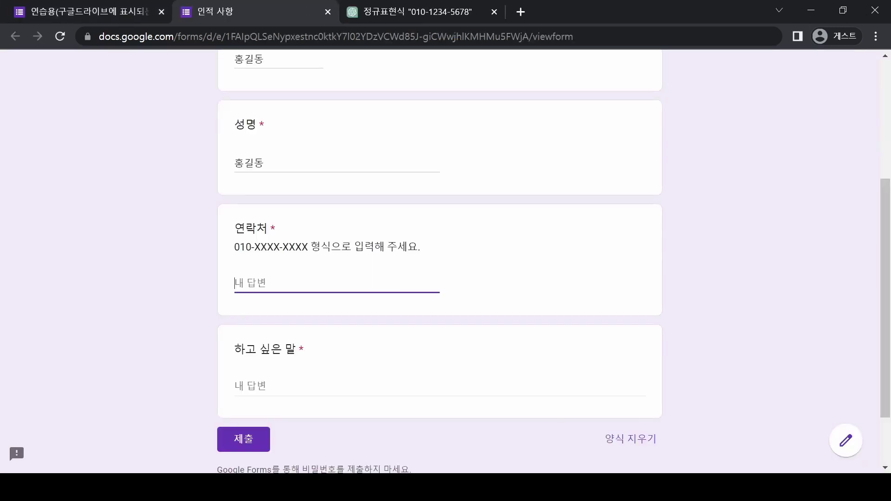
text(01012345678)
click(327, 379)
scroll(324, 391, down, 1)
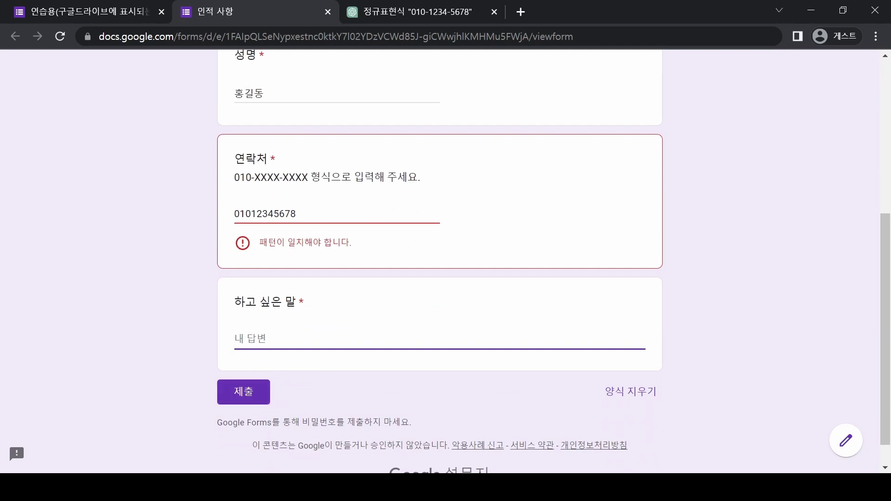
Test 연락처 with a hyphenated phone number and with its last digit removed, and return to the form editor.
click(251, 213)
text(-1234-)
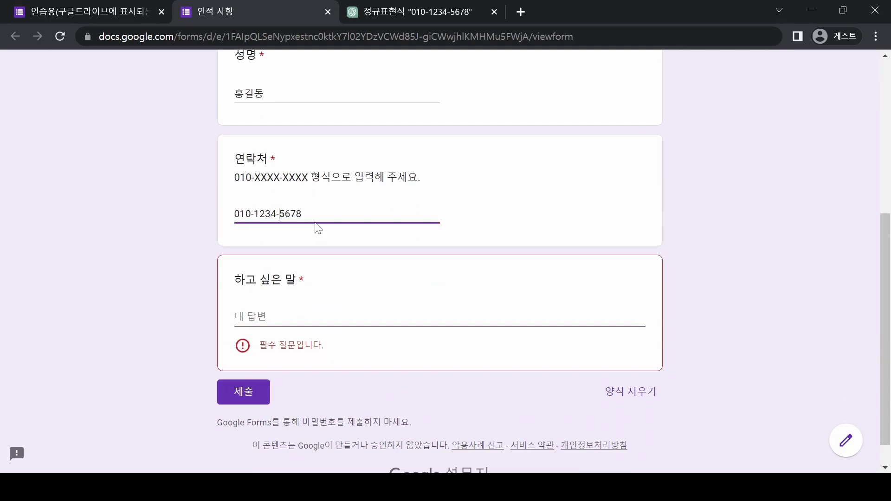
scroll(307, 259, up, 2)
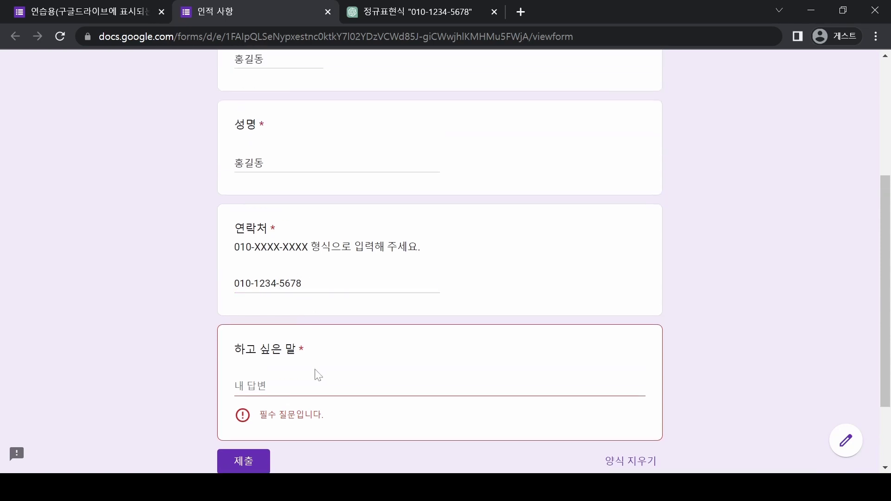
click(319, 386)
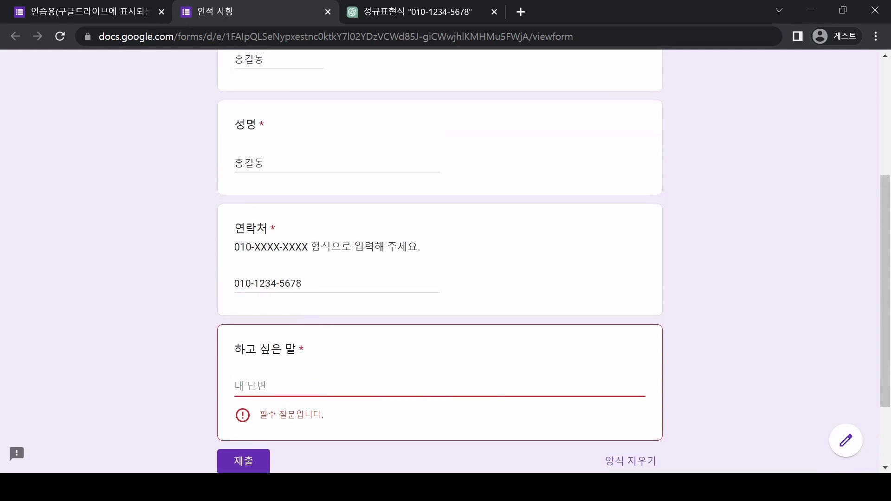
click(301, 283)
click(312, 364)
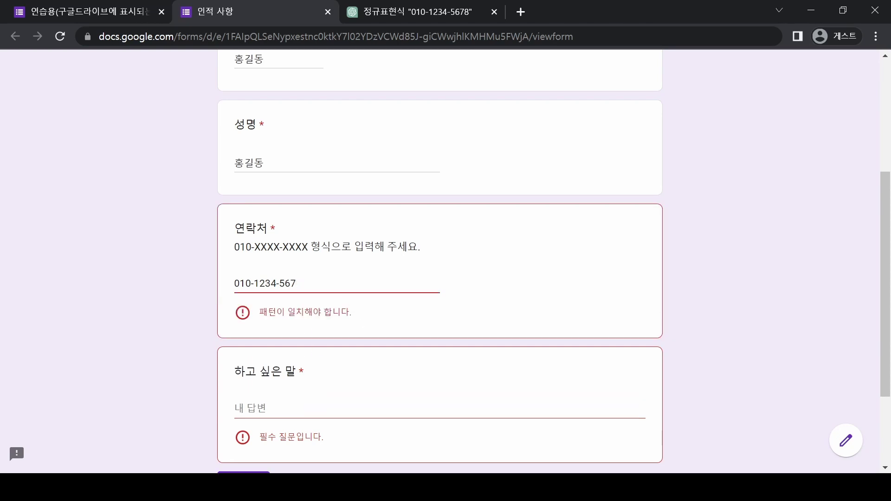
click(79, 12)
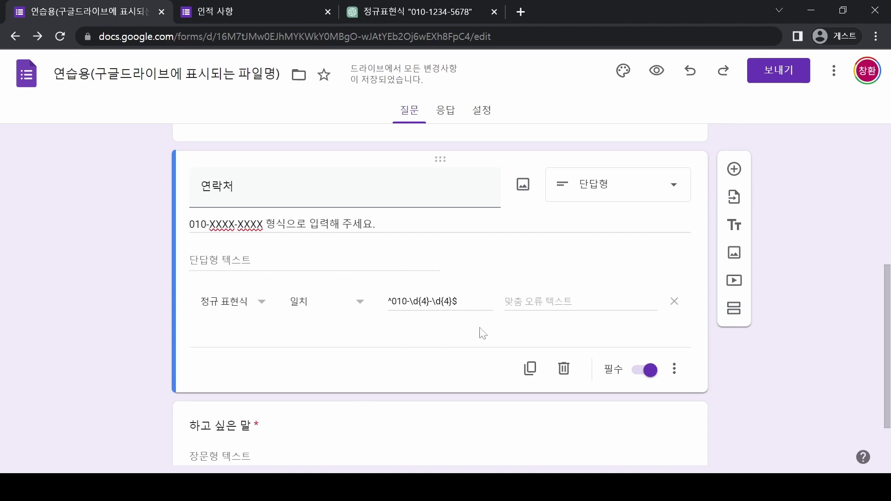
Switch to ChatGPT and ask it for "한국 주민등록번호 정규표현식".
click(399, 9)
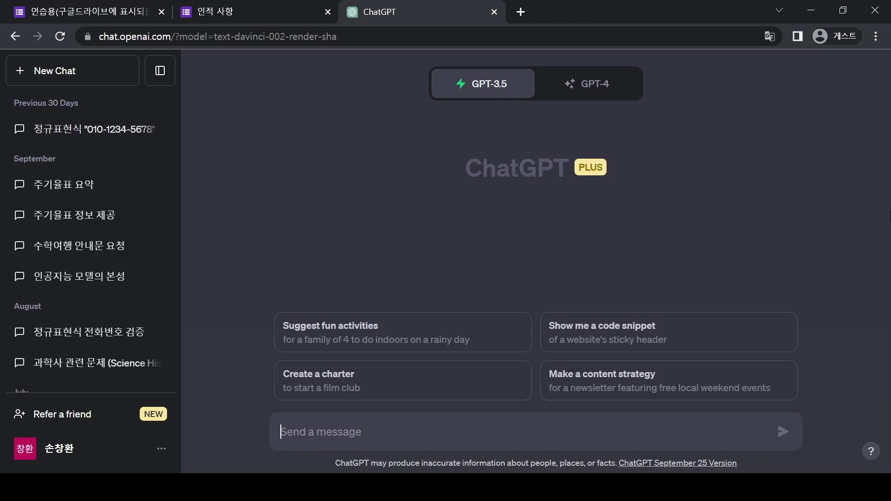
text(한국 주민등로)
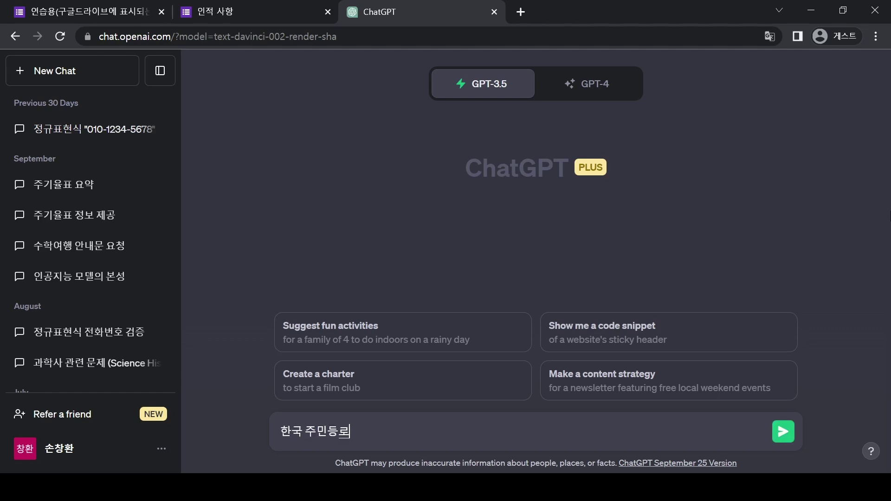
text(록번호 정규)
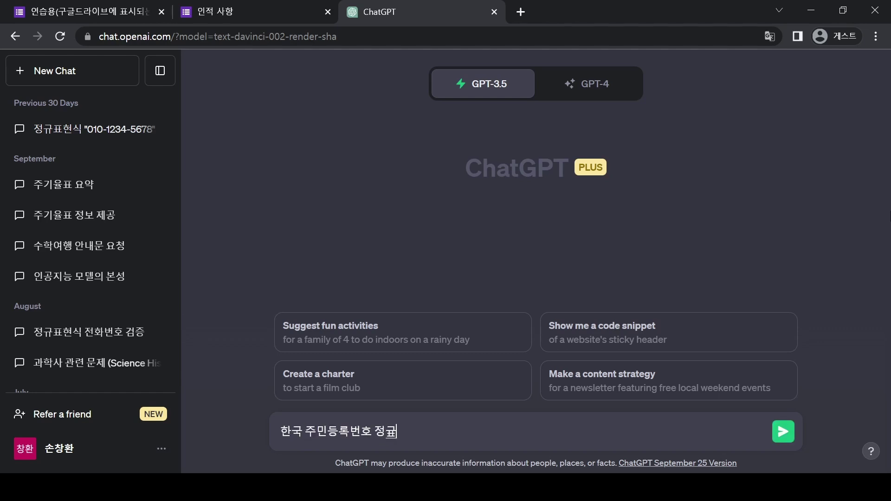
text(표현식)
key(Return)
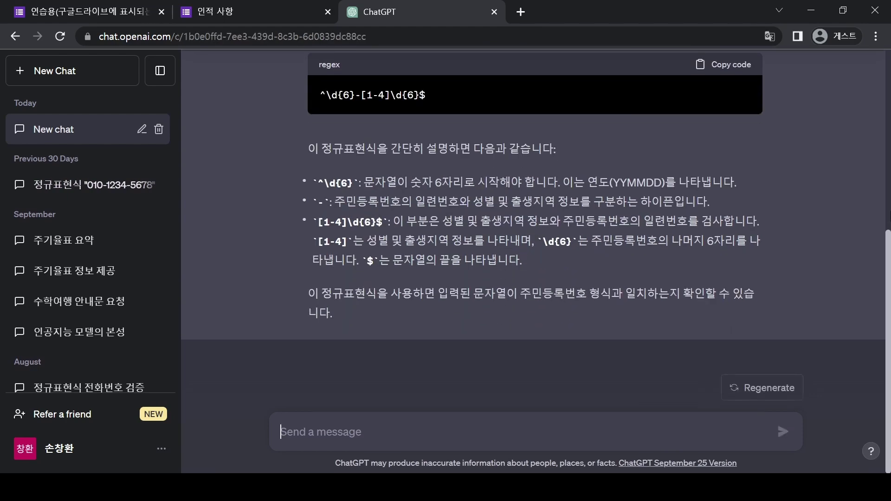
Copy the regular expression ^\d{6}-[1-4]\d{6}$ from the code block in ChatGPT's answer.
scroll(419, 258, up, 5)
drag(440, 268, 319, 268)
key(ctrl+c)
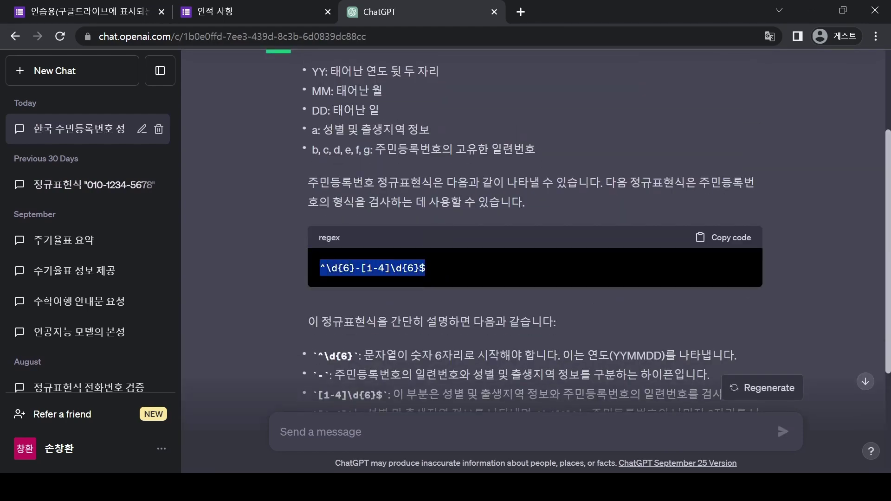
Back in the form editor, add a 단답형 question titled 주민등록번호 below 연락처 and enable its response validation.
click(106, 18)
text(주민등록번호)
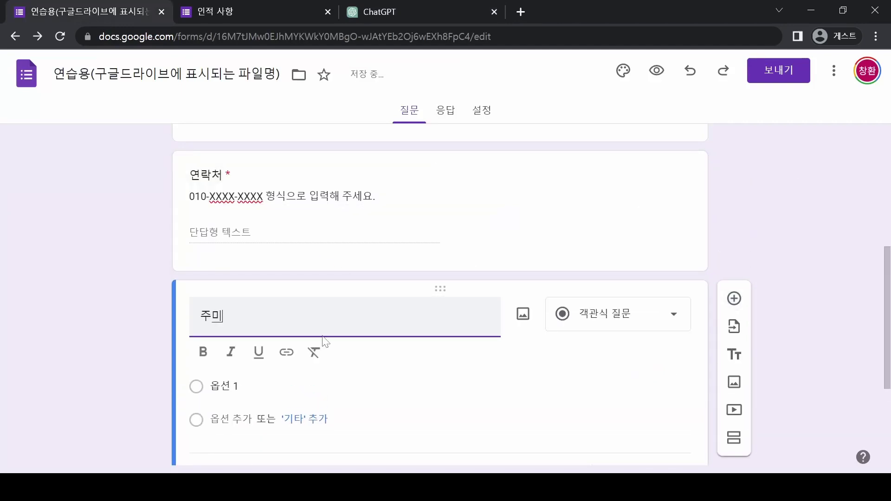
scroll(672, 382, down, 2)
click(672, 381)
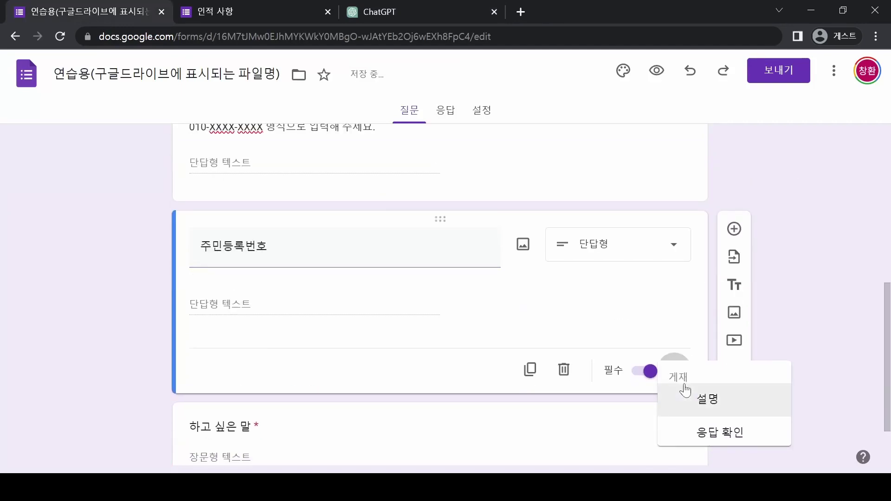
click(696, 425)
Set the 주민등록번호 validation to 정규 표현식 with the condition 일치 and paste the pattern ^\d{6}-[1-4]\d{6}$.
click(260, 340)
click(225, 436)
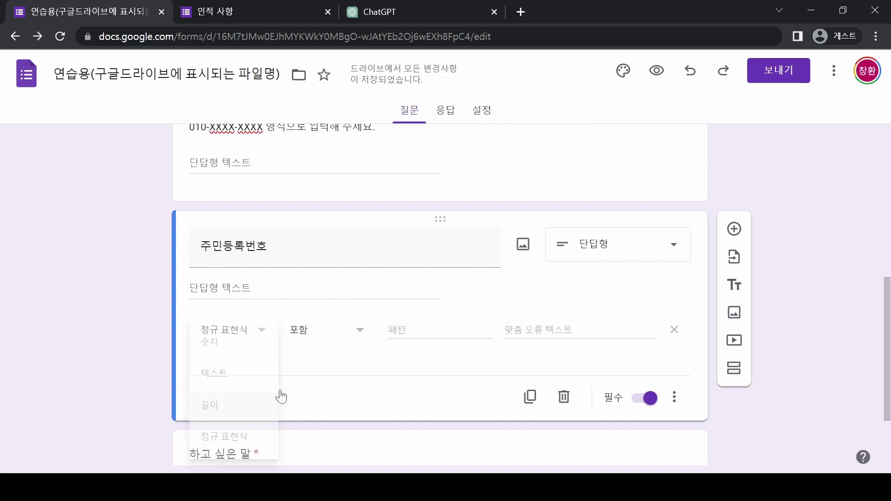
click(332, 336)
click(325, 405)
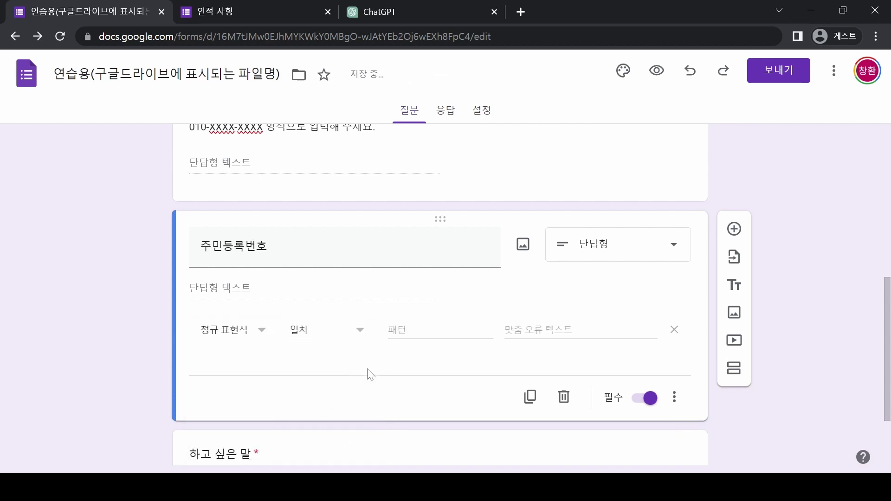
click(394, 330)
key(ctrl+v)
scroll(453, 362, down, 2)
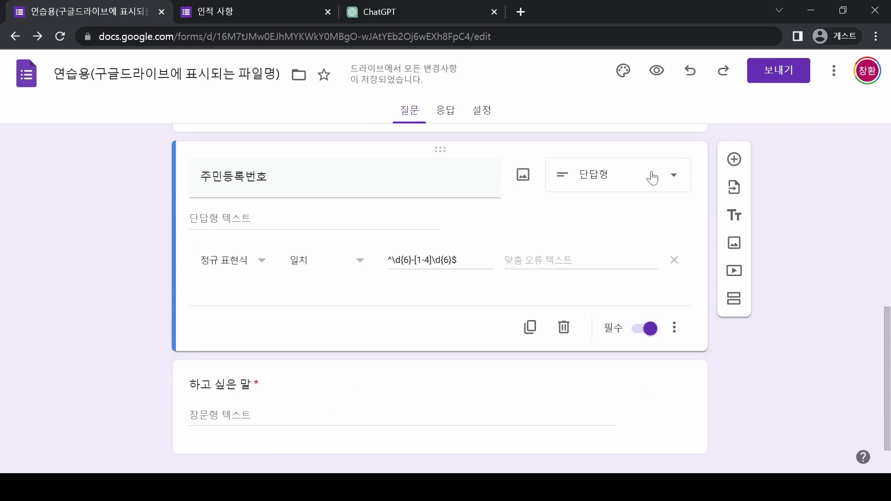
Preview the form and test 주민등록번호 with a complete resident registration number and with its last digit removed.
click(656, 72)
click(489, 292)
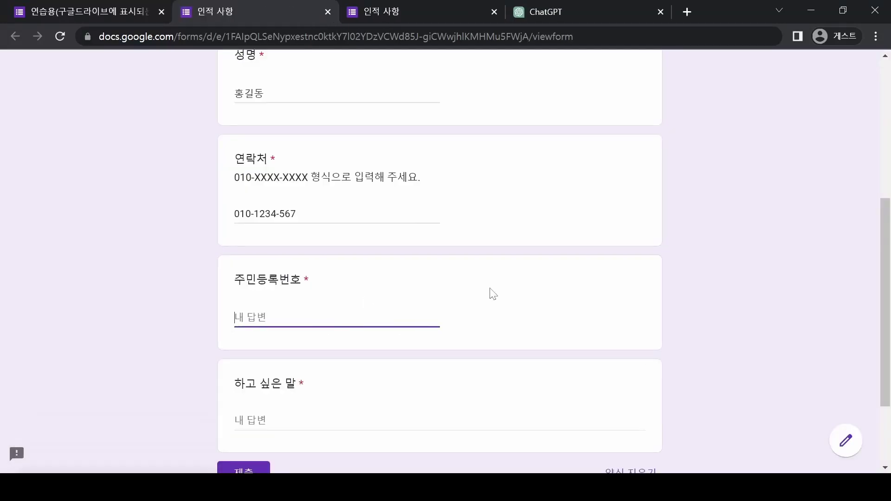
scroll(610, 272, down, 2)
text(123456-1234567)
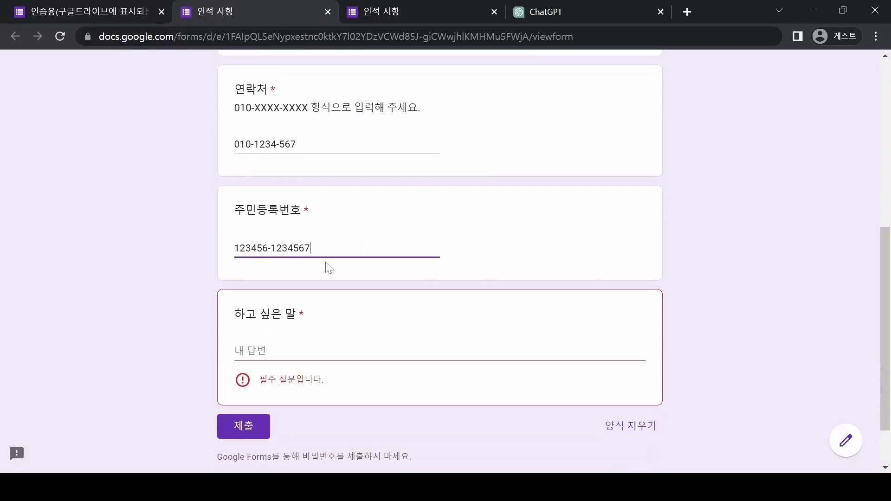
key(BackSpace)
key(Tab)
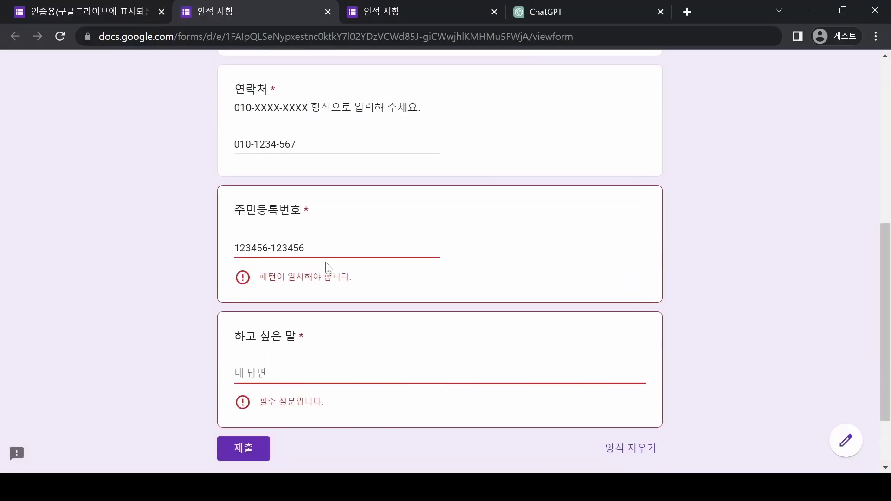
key(shift+Tab)
key(Tab)
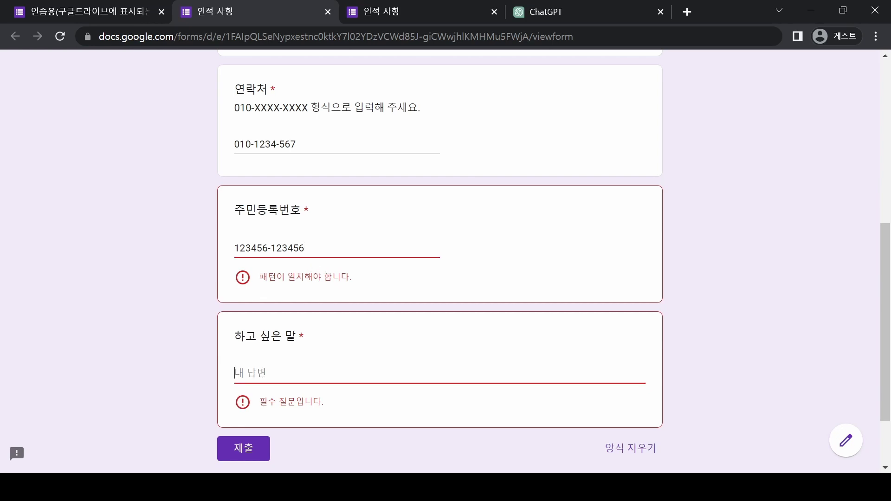